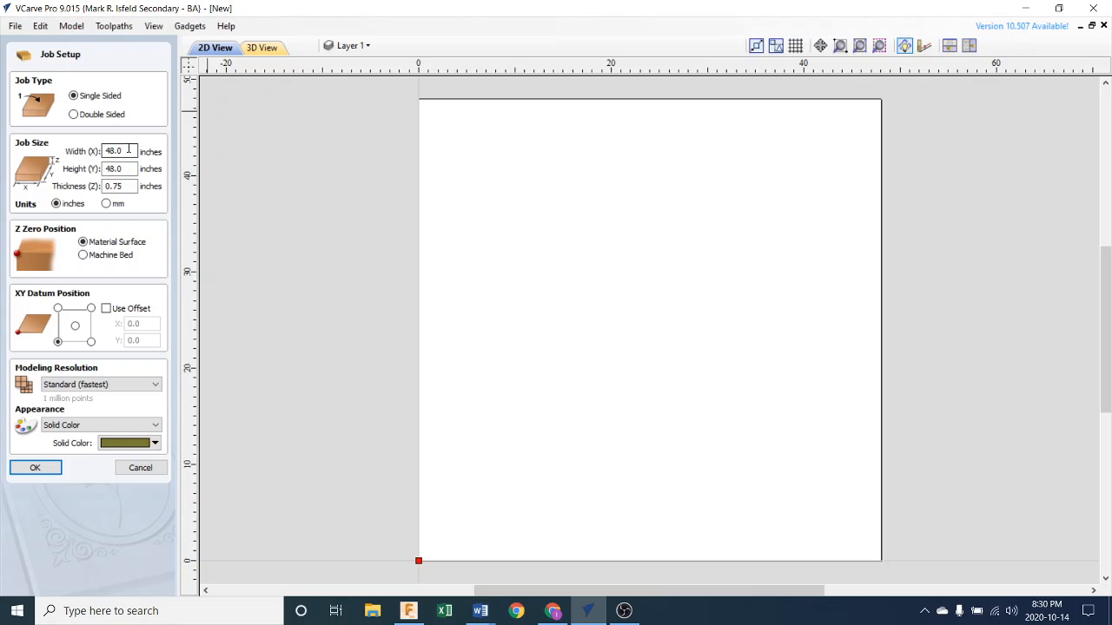
# Step: Set the job size to 10 inches wide and 14 inches high
pyautogui.doubleClick(129, 148)
pyautogui.write('10')
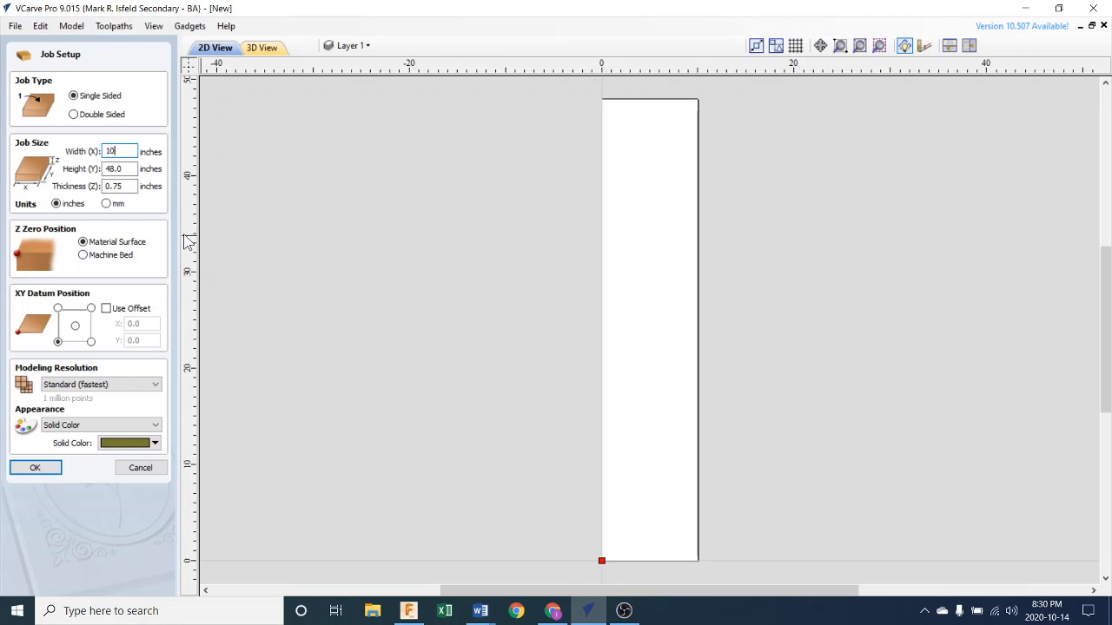
pyautogui.doubleClick(116, 169)
pyautogui.moveTo(127, 168); pyautogui.dragTo(105, 166)
pyautogui.write('14')
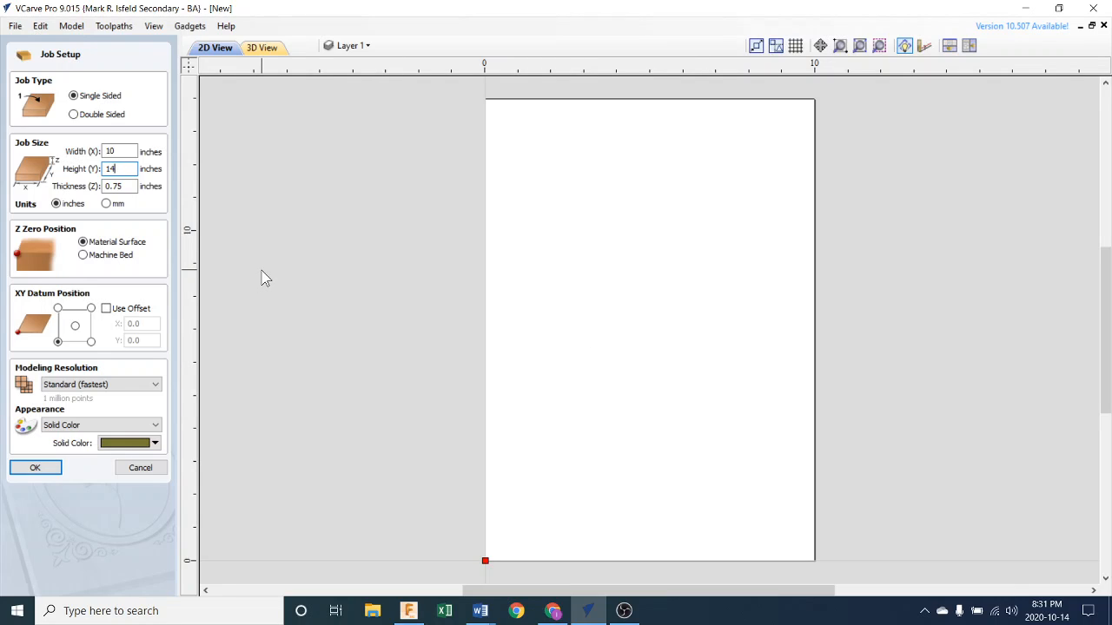
pyautogui.click(106, 186)
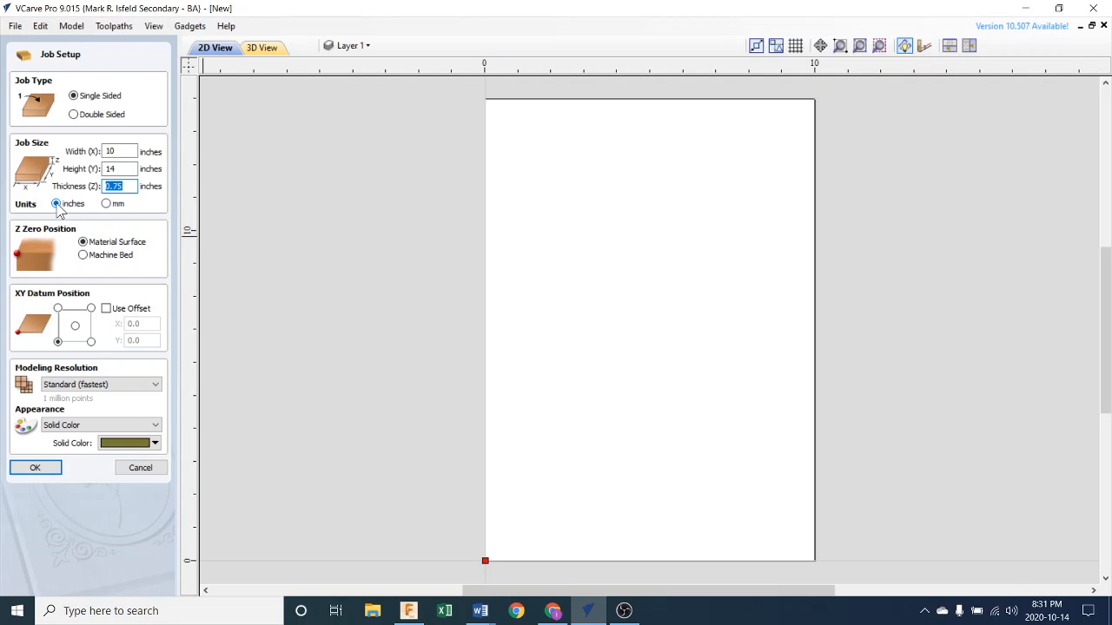
pyautogui.click(106, 205)
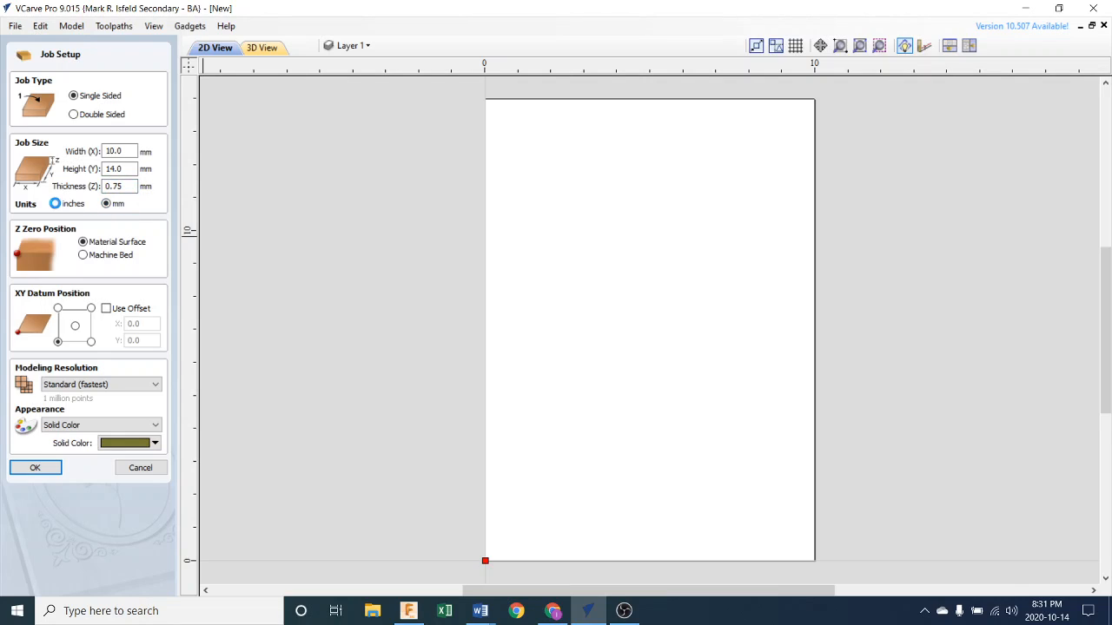
pyautogui.click(56, 205)
# Step: Set the Z zero position to the machine bed and the XY datum to the material's centre, and accept the job setup
pyautogui.click(82, 256)
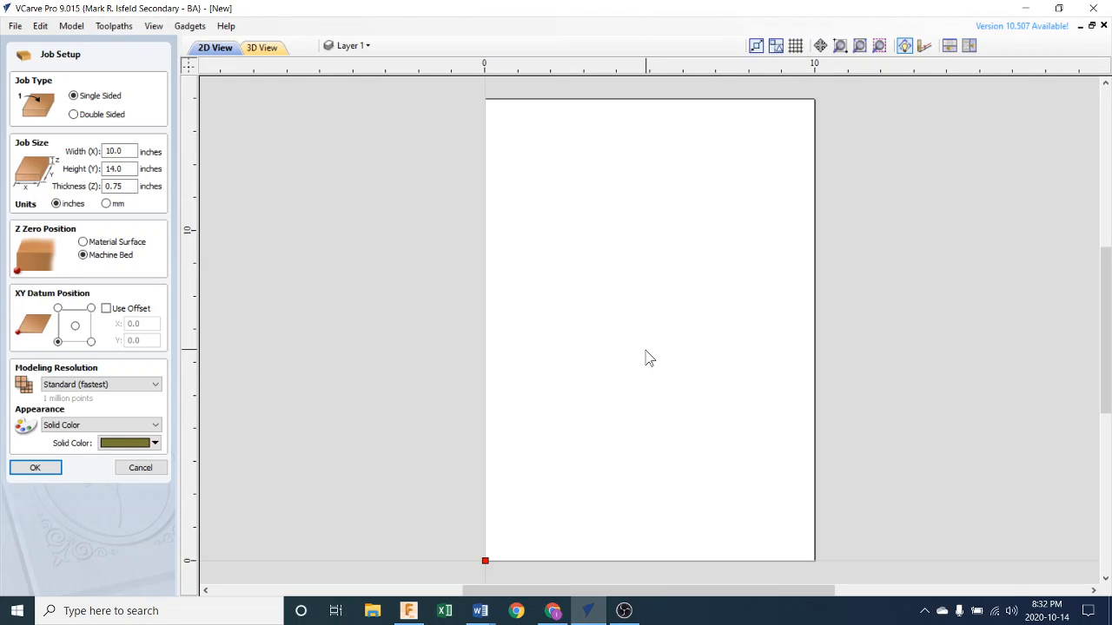
pyautogui.click(74, 326)
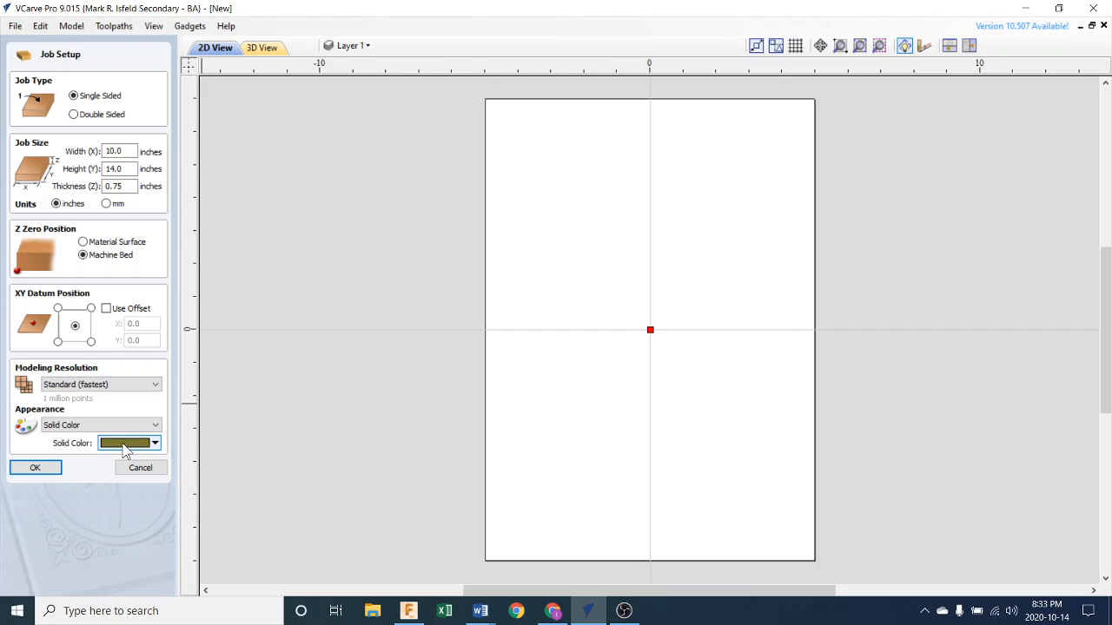
pyautogui.click(35, 468)
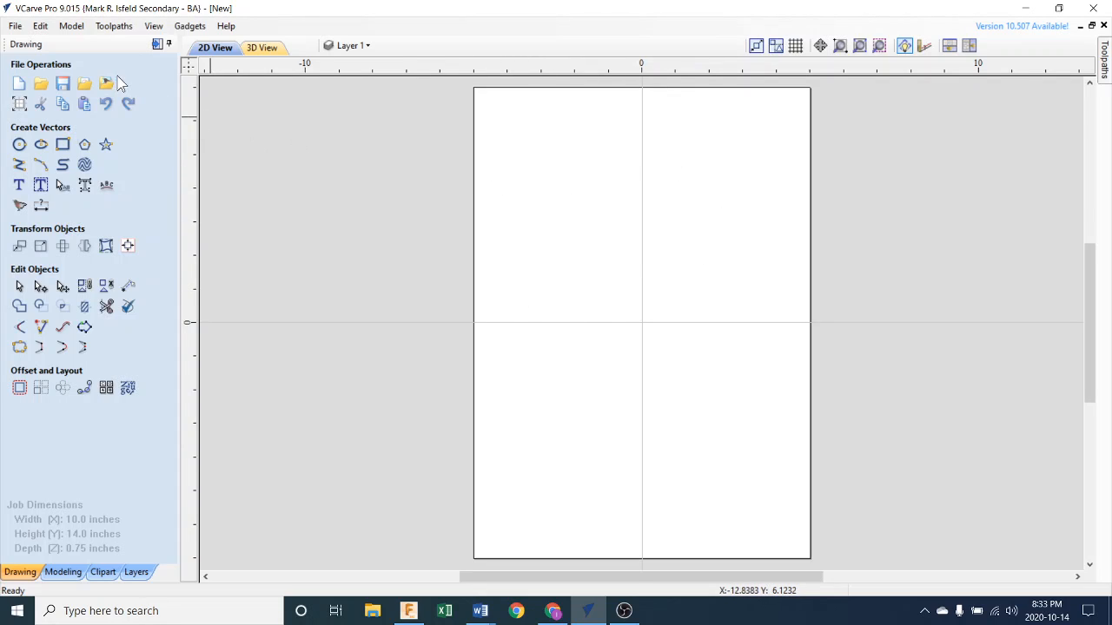
# Step: Reopen the job size and position settings to review them, and accept them without edits
pyautogui.click(40, 26)
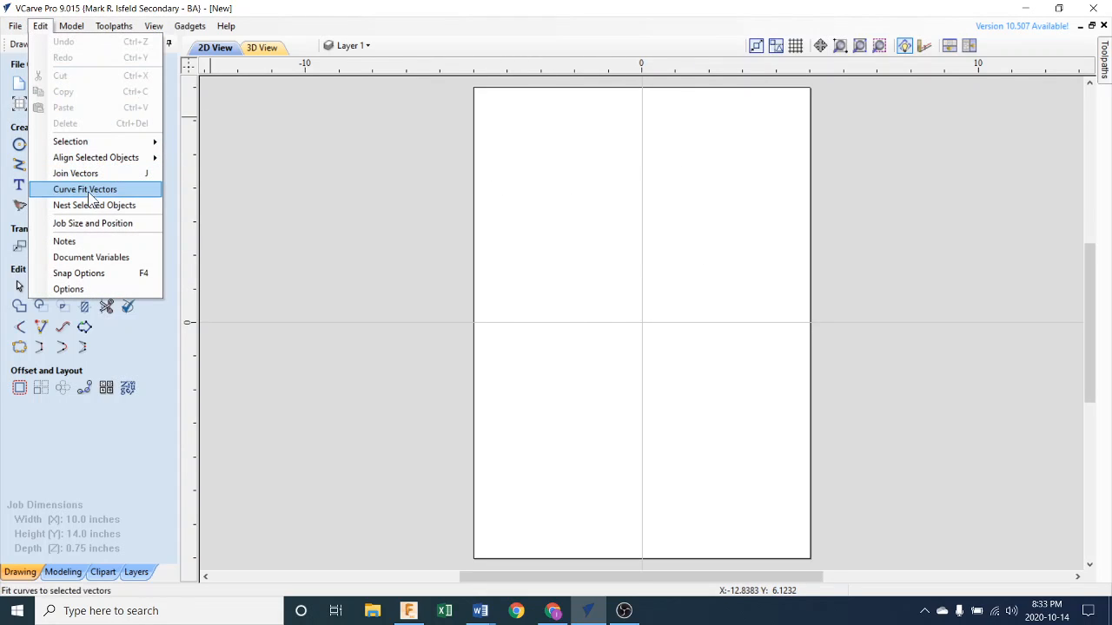
pyautogui.click(104, 224)
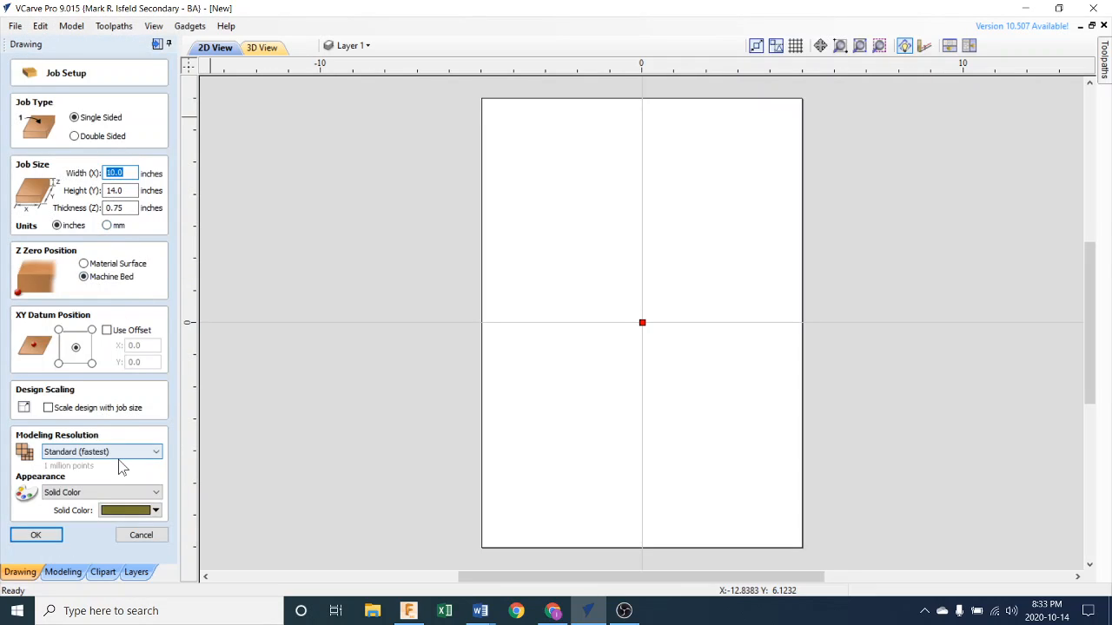
pyautogui.click(55, 533)
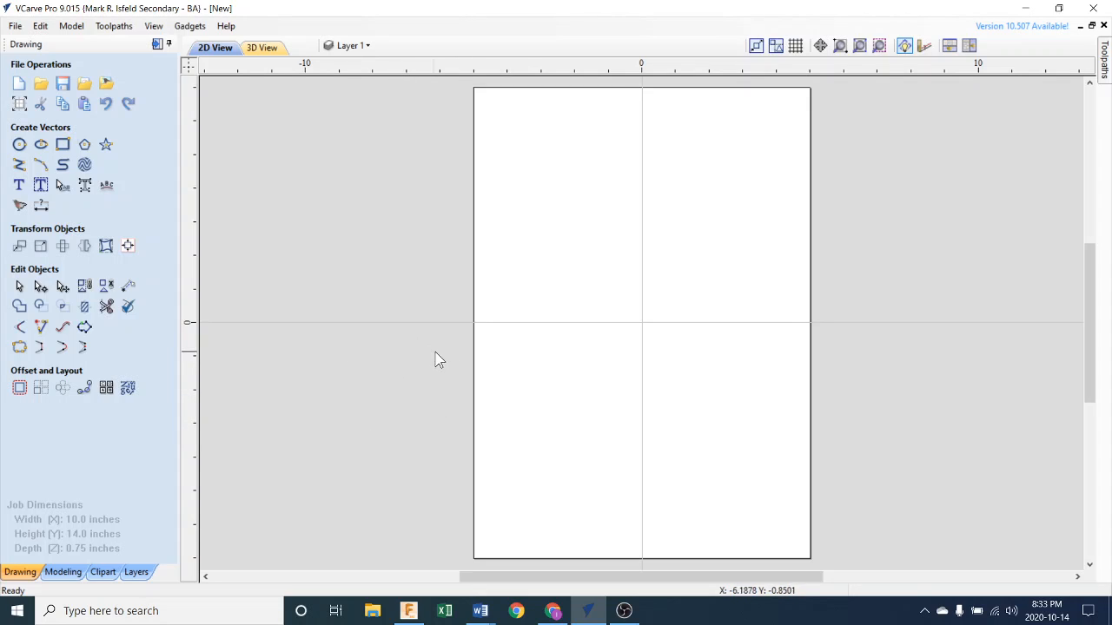
# Step: Import the vectors from ovalCuttingBoard.dxf in the CNC folder
pyautogui.click(15, 26)
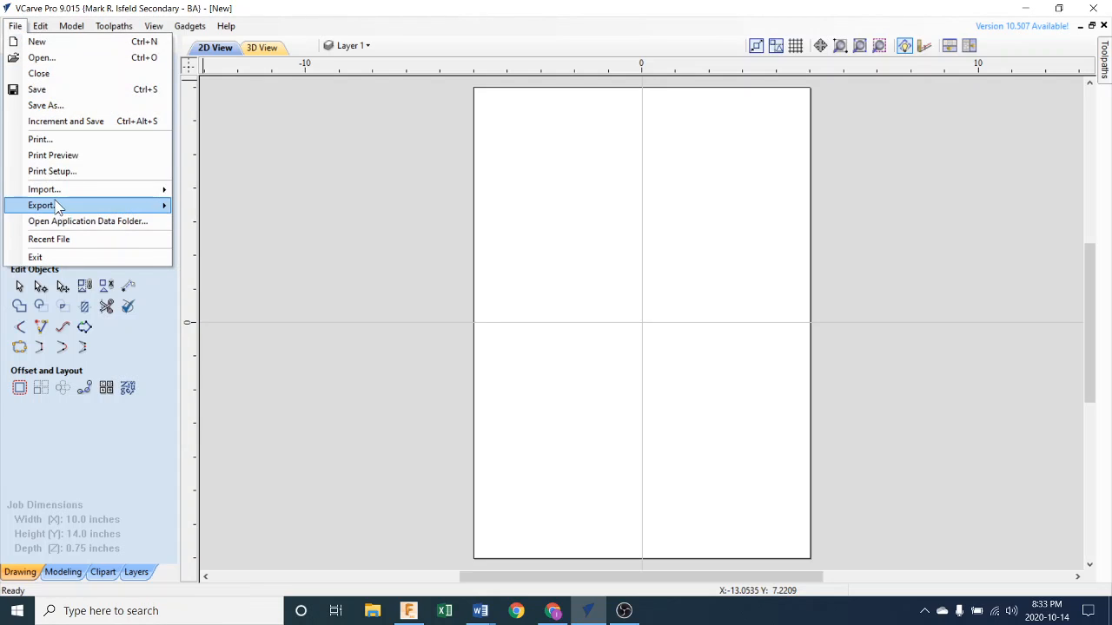
pyautogui.moveTo(65, 191)
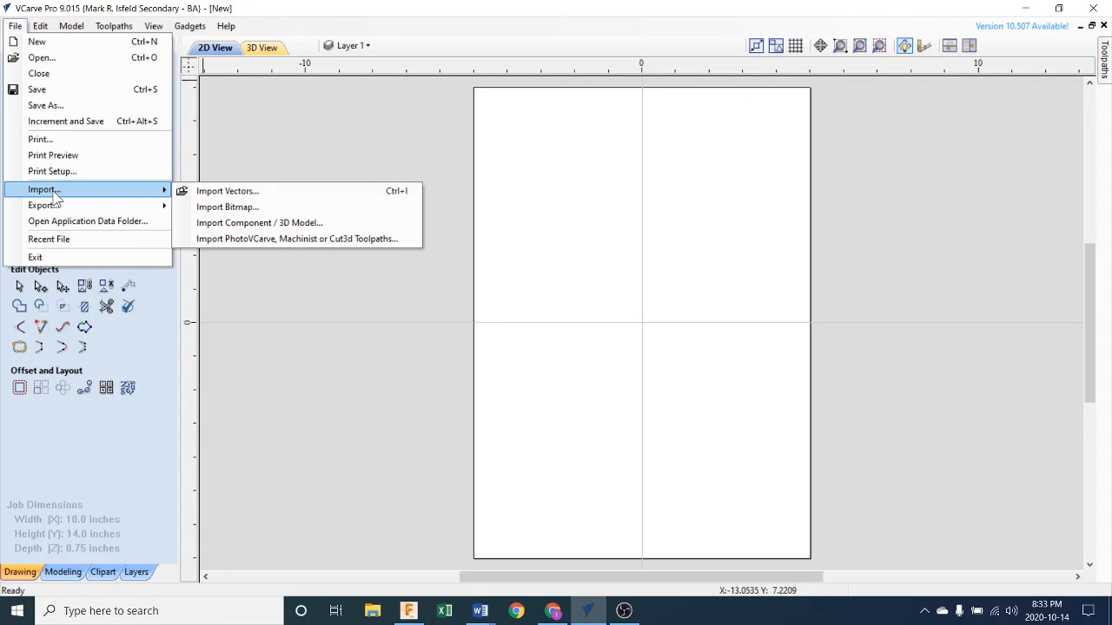
pyautogui.click(258, 191)
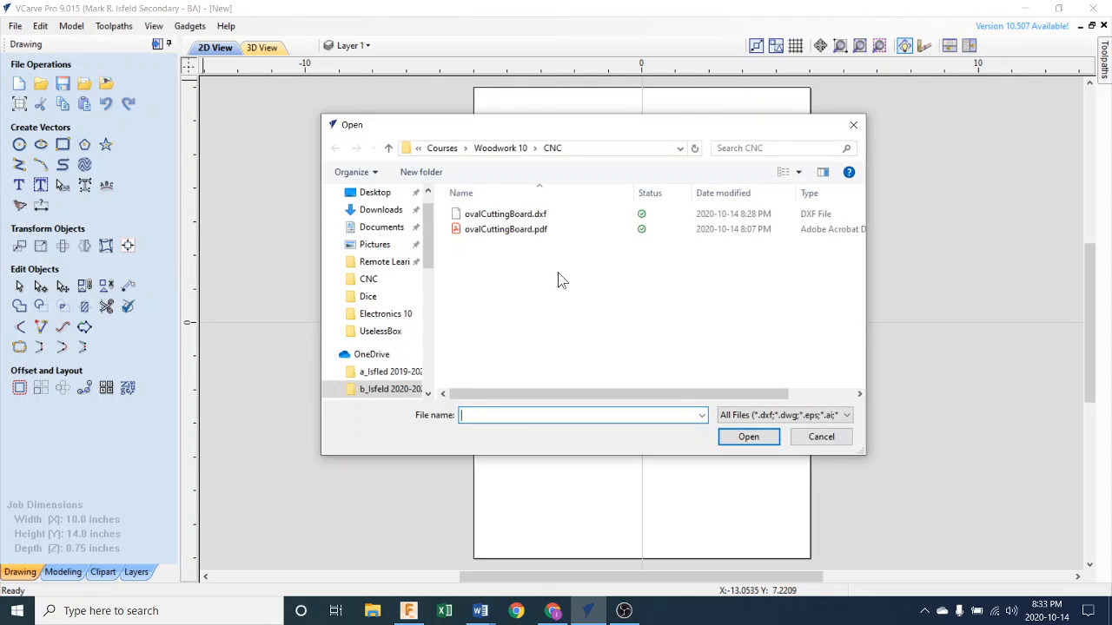
pyautogui.click(525, 217)
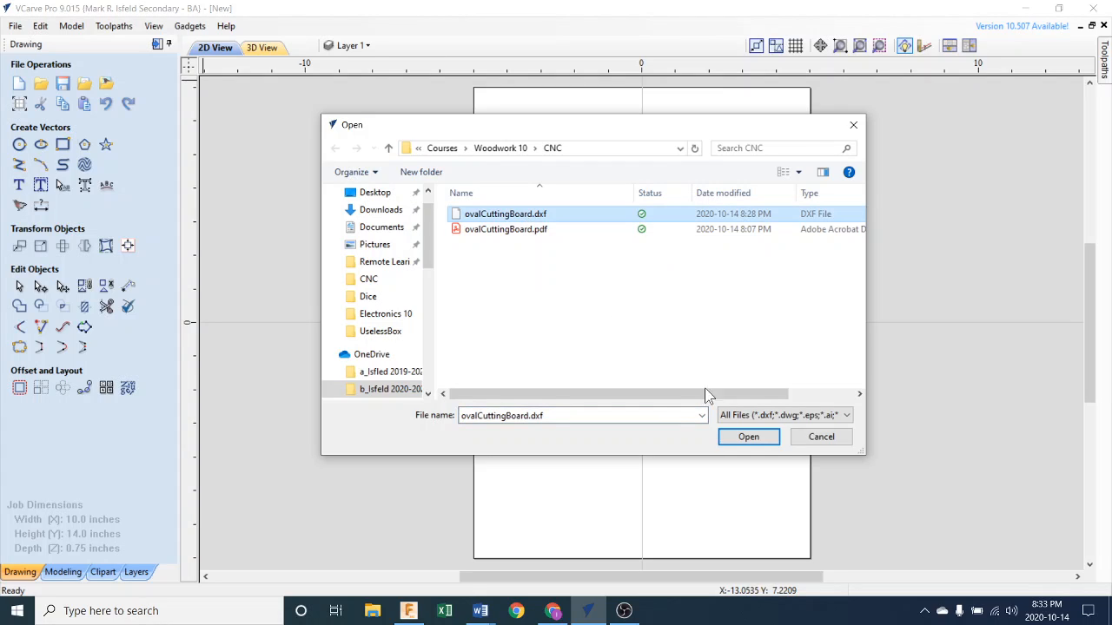
pyautogui.click(747, 439)
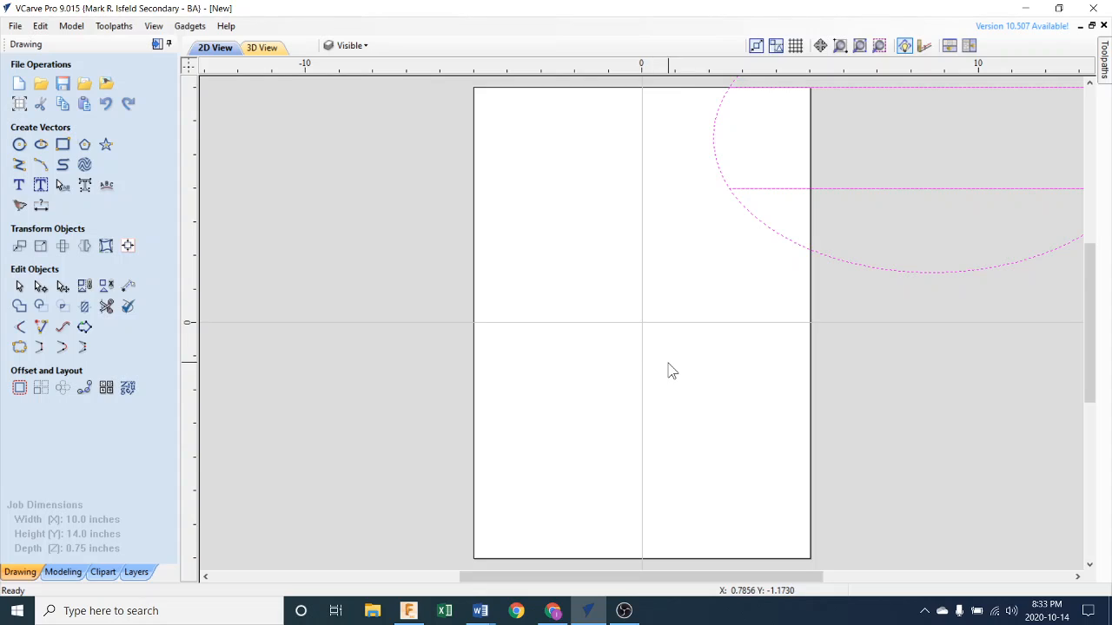
# Step: Try selecting the oval's lower arc by itself and all the imported cutting board vectors with a selection window
pyautogui.scroll(2, 668, 370)
pyautogui.scroll(-3, 668, 370)
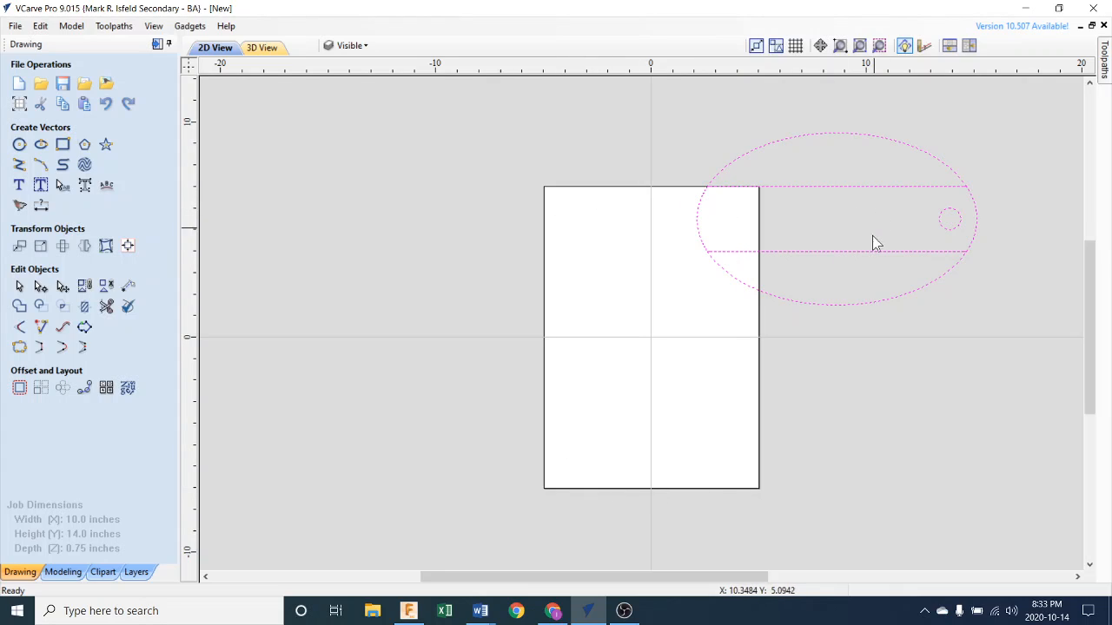
pyautogui.click(861, 303)
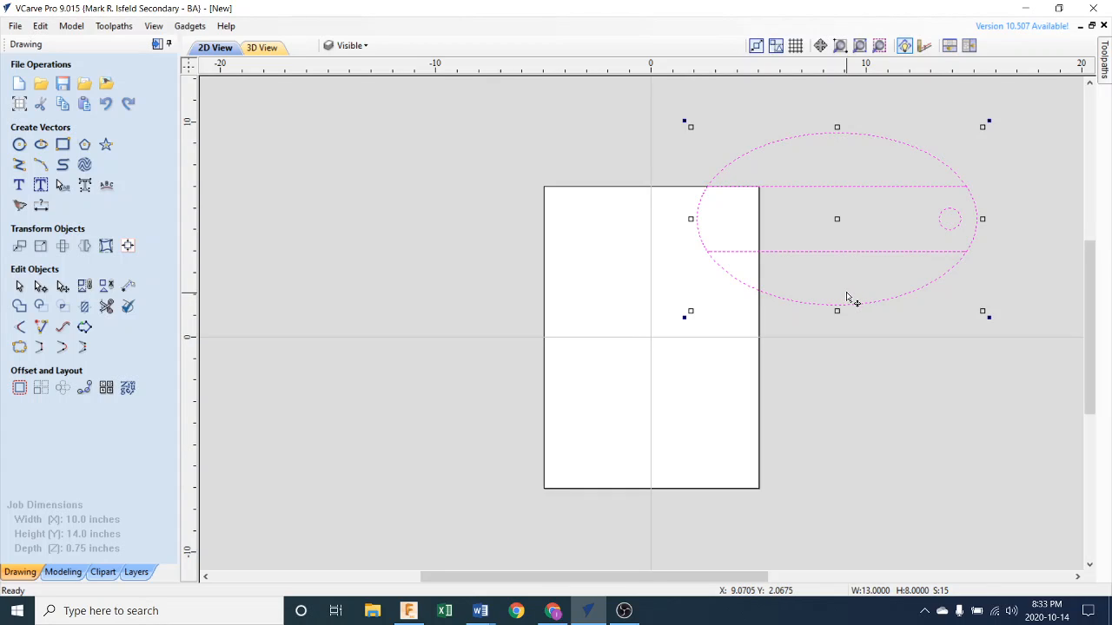
pyautogui.click(811, 306)
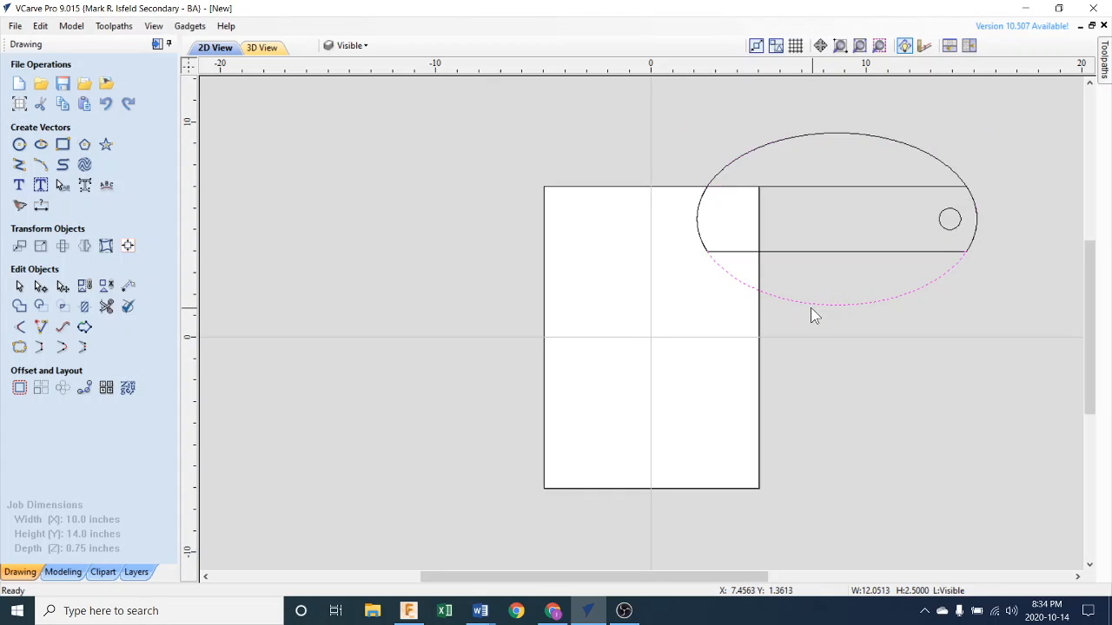
pyautogui.click(824, 340)
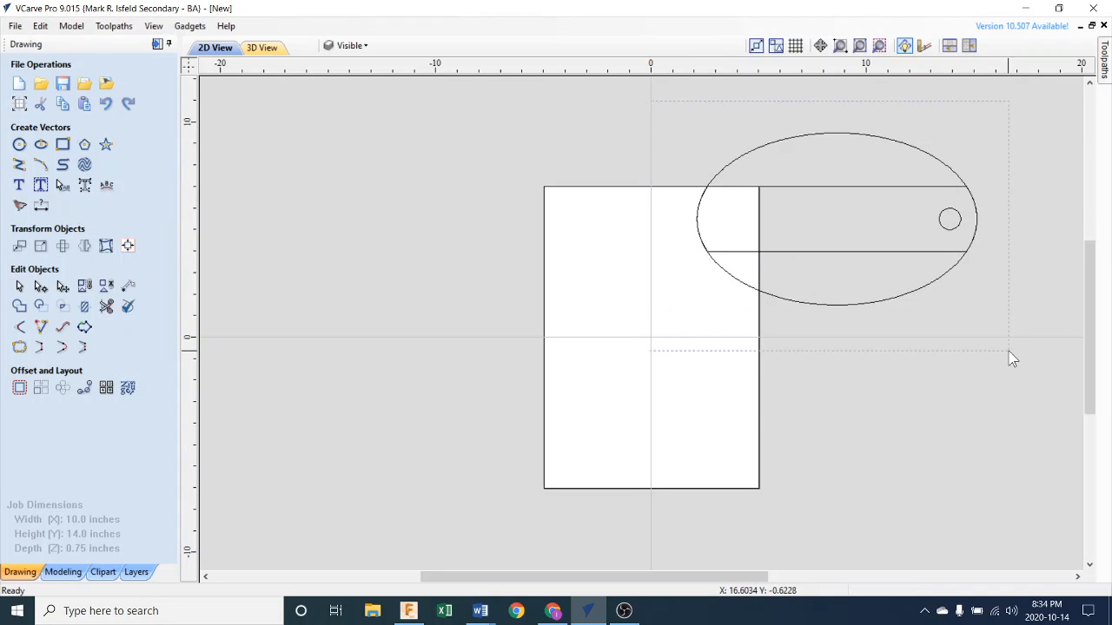
pyautogui.moveTo(1009, 353); pyautogui.dragTo(1009, 351)
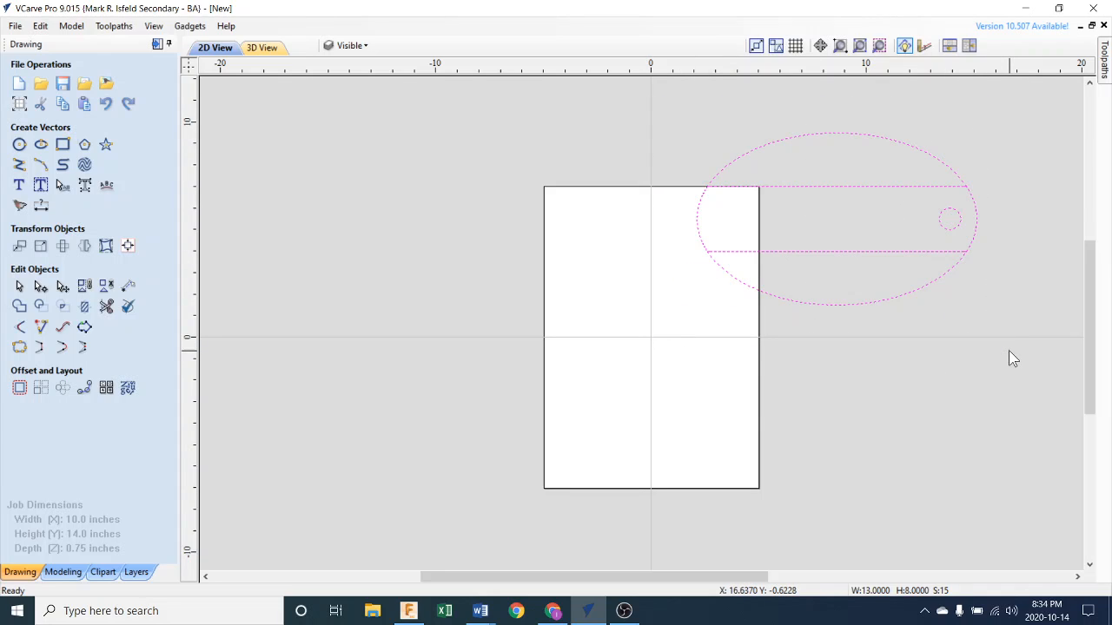
pyautogui.click(900, 297)
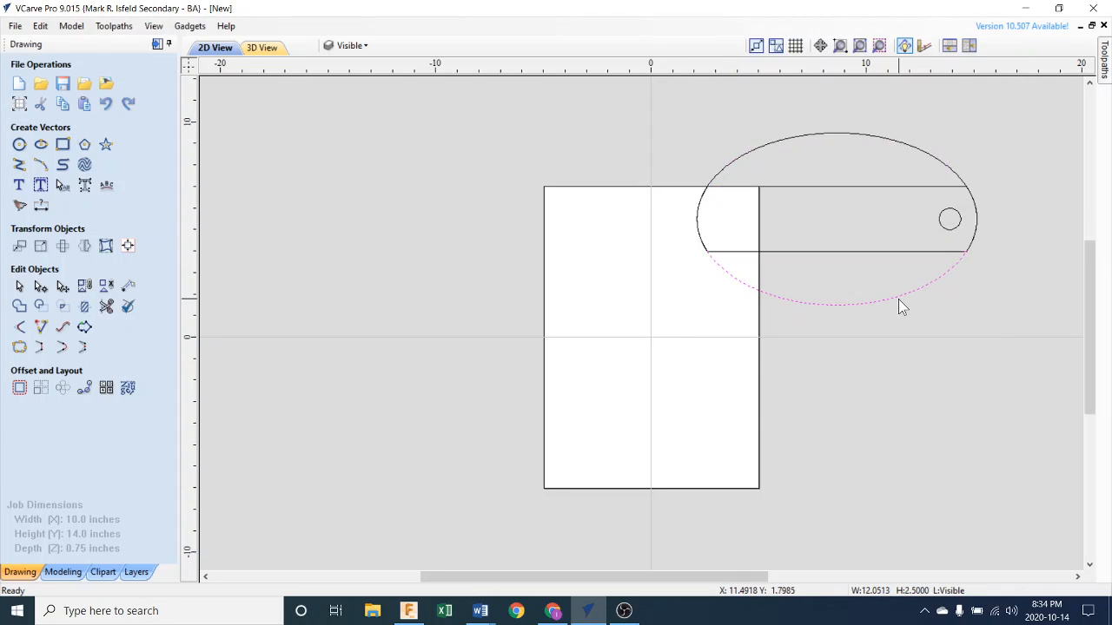
pyautogui.click(998, 213)
pyautogui.moveTo(642, 122); pyautogui.dragTo(1016, 356)
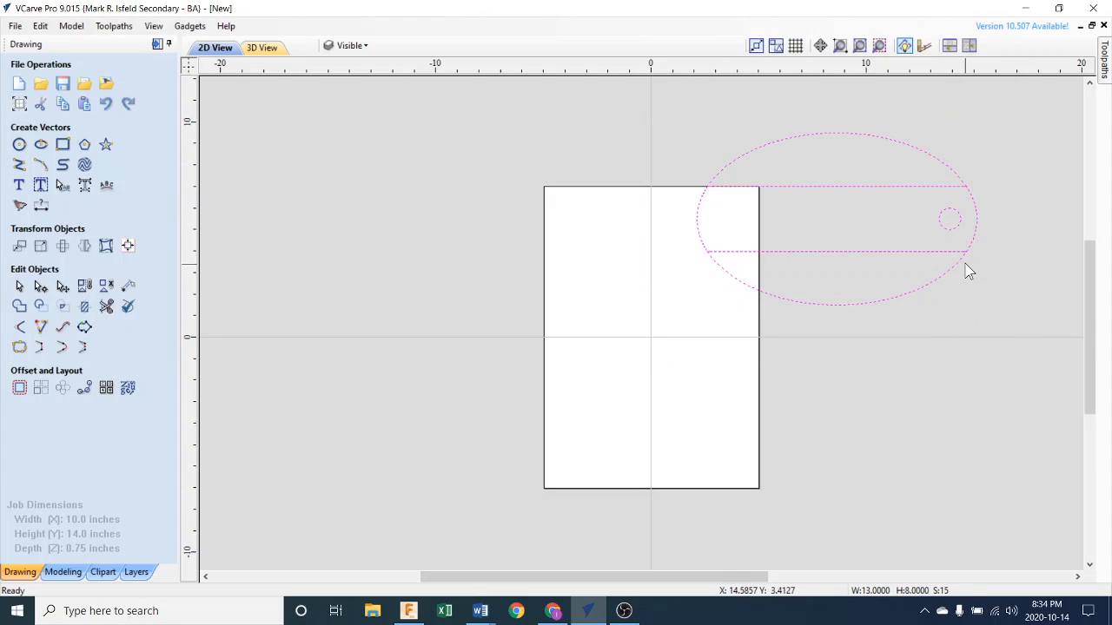
pyautogui.click(963, 260)
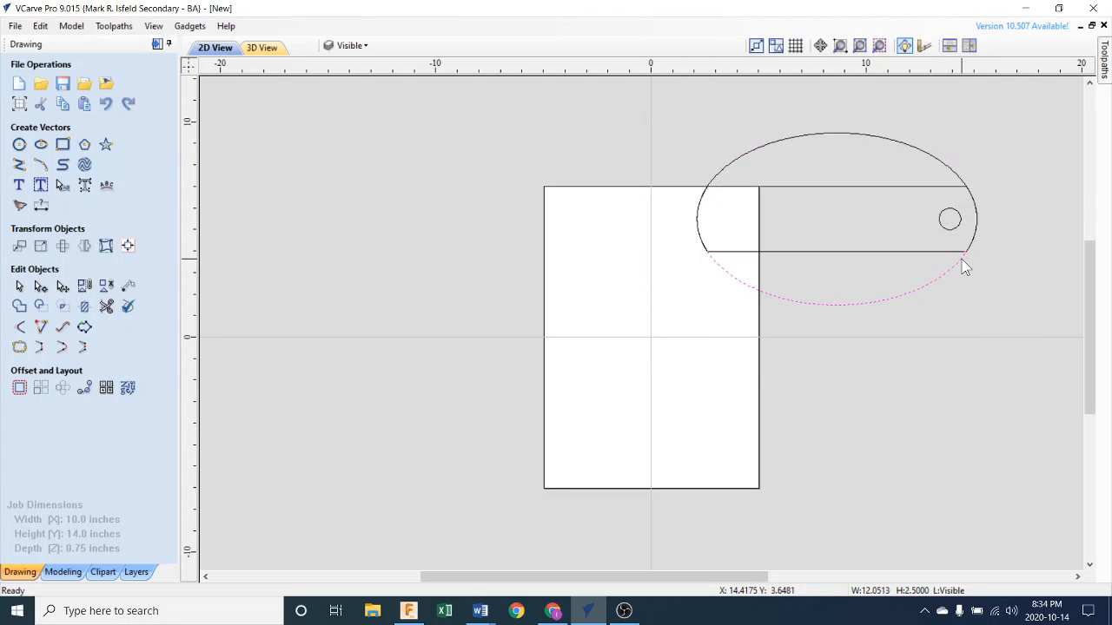
pyautogui.click(965, 259)
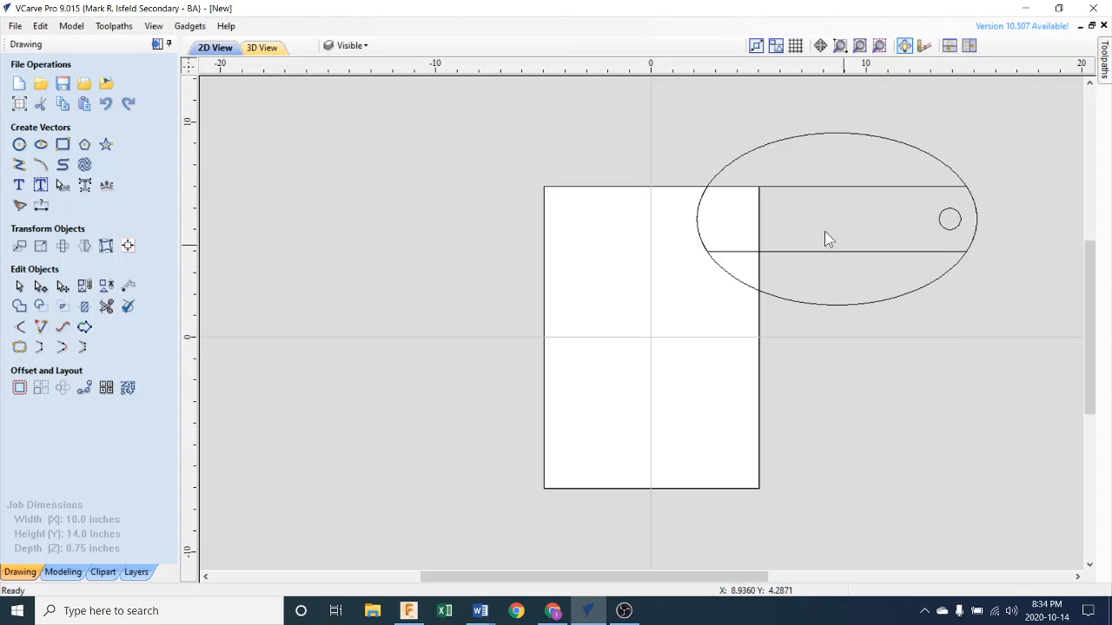
# Step: Move all the cutting board vectors together onto the material, with their centre at X 0 and Y about 0.49 inches
pyautogui.hotkey('ctrl', 'a')
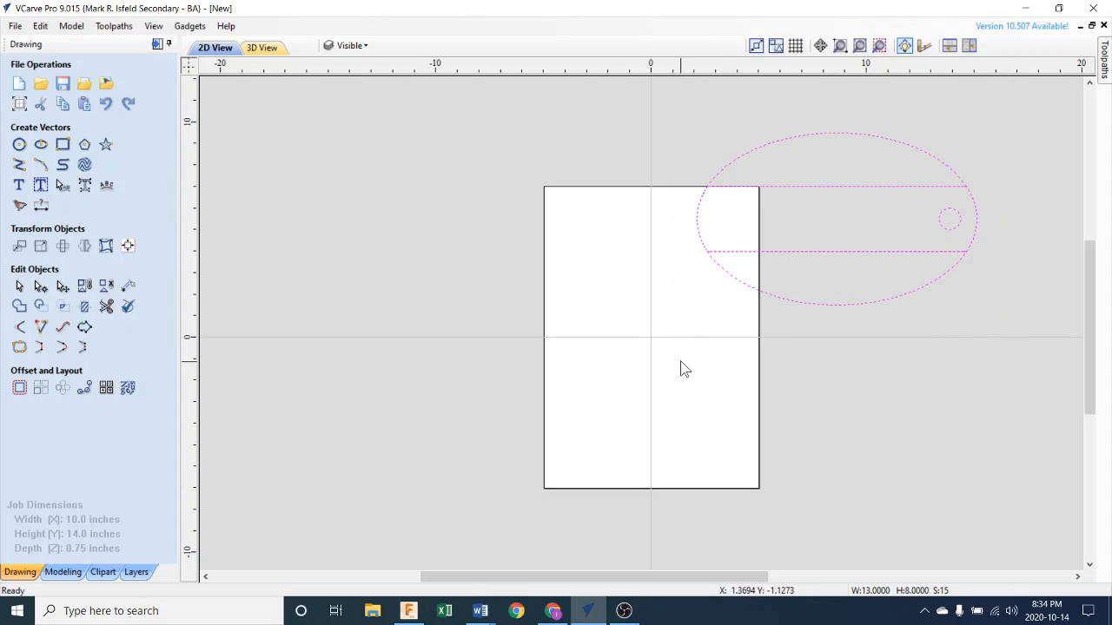
pyautogui.click(20, 248)
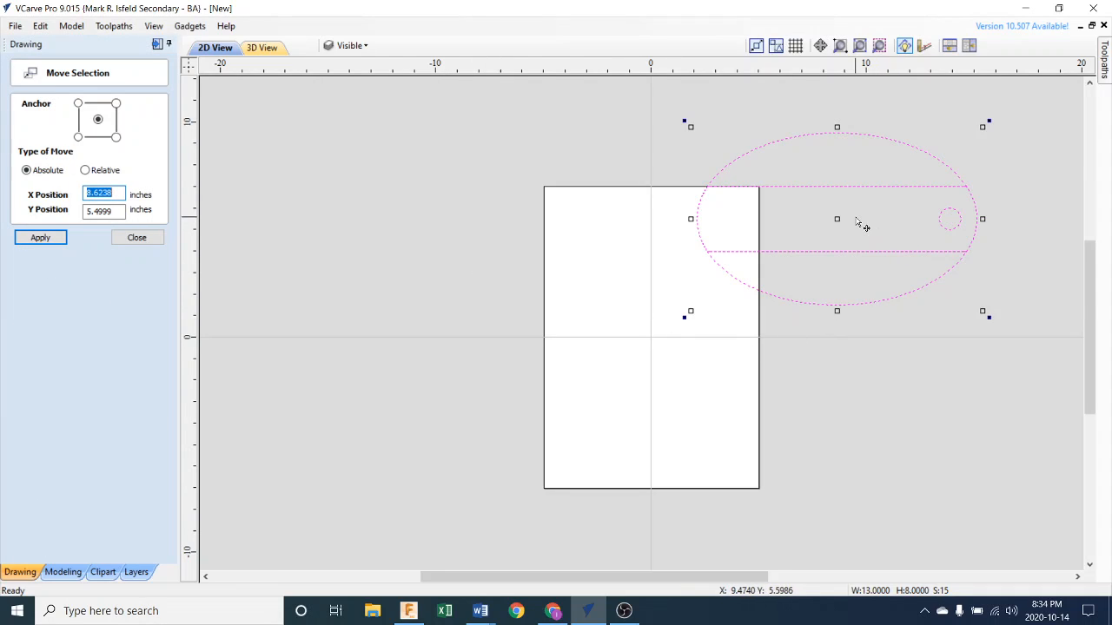
pyautogui.click(858, 224)
pyautogui.click(846, 219)
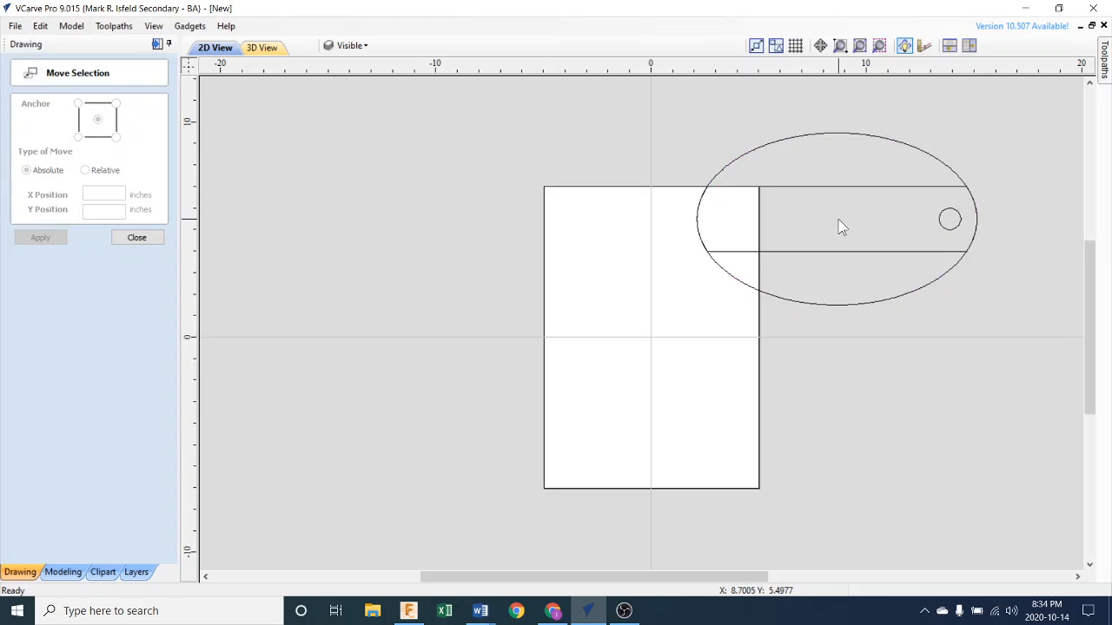
pyautogui.moveTo(667, 107); pyautogui.dragTo(938, 351)
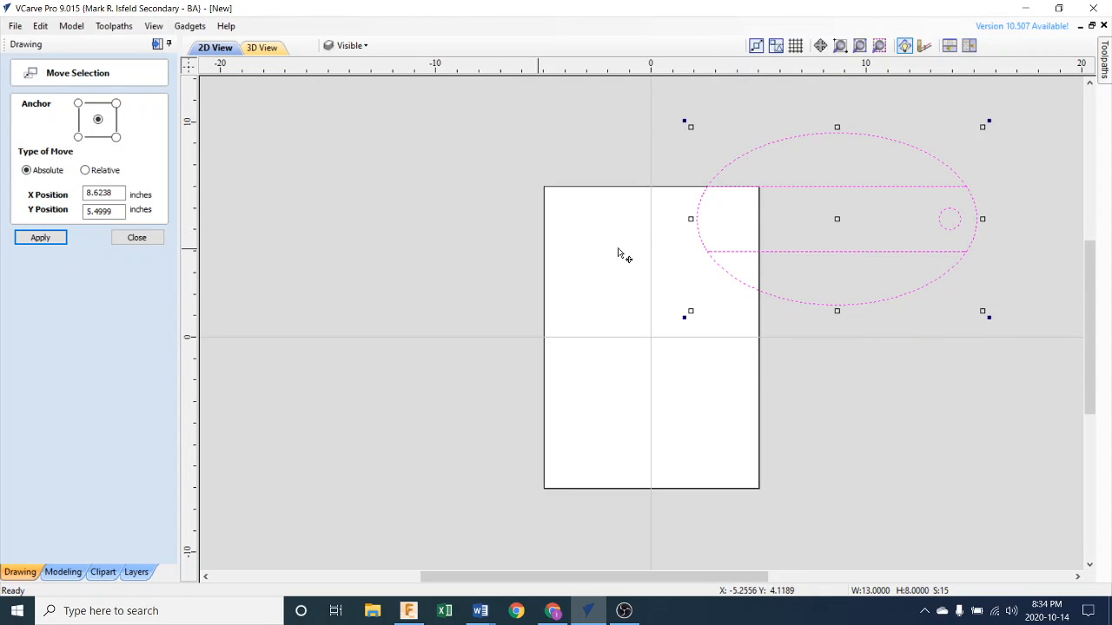
pyautogui.moveTo(838, 216); pyautogui.dragTo(656, 326)
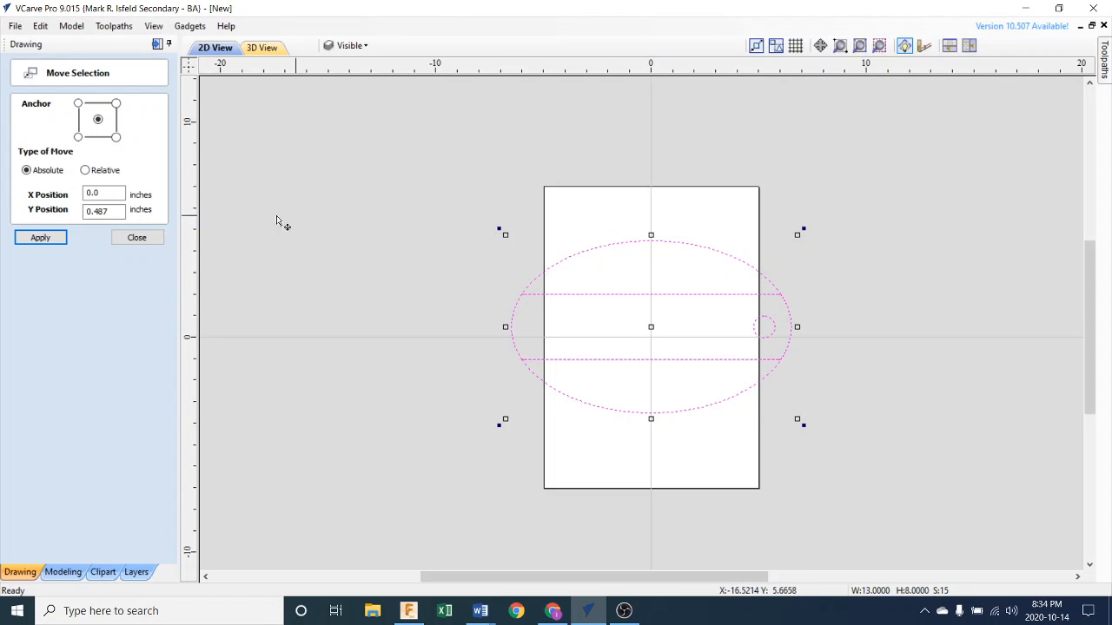
pyautogui.click(146, 243)
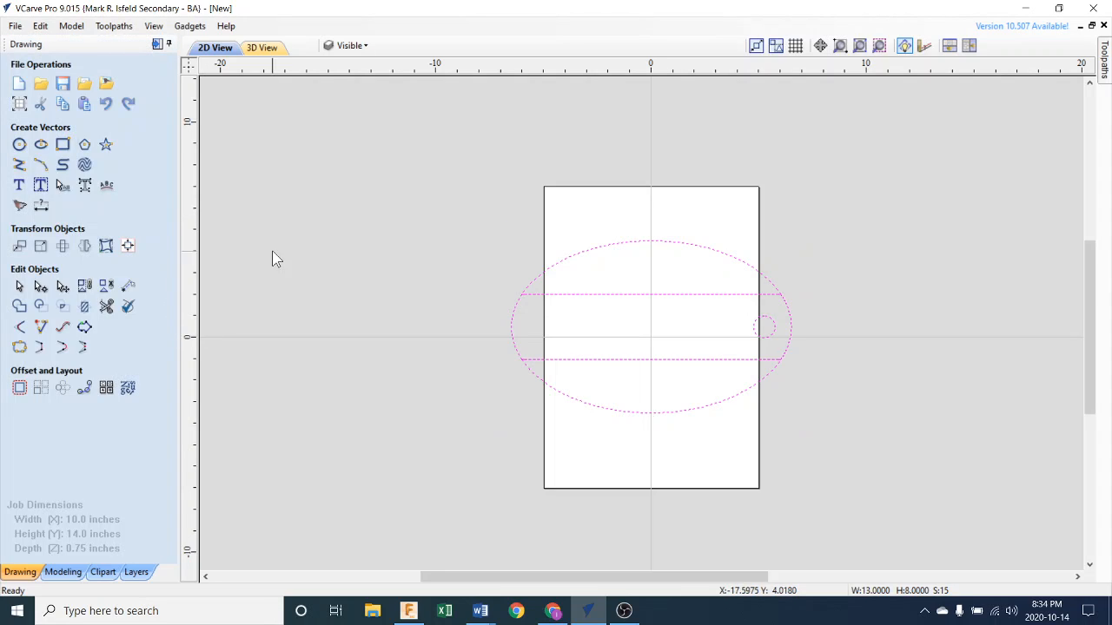
# Step: Rotate the selected cutting board vectors by 90 degrees about their centre
pyautogui.click(63, 249)
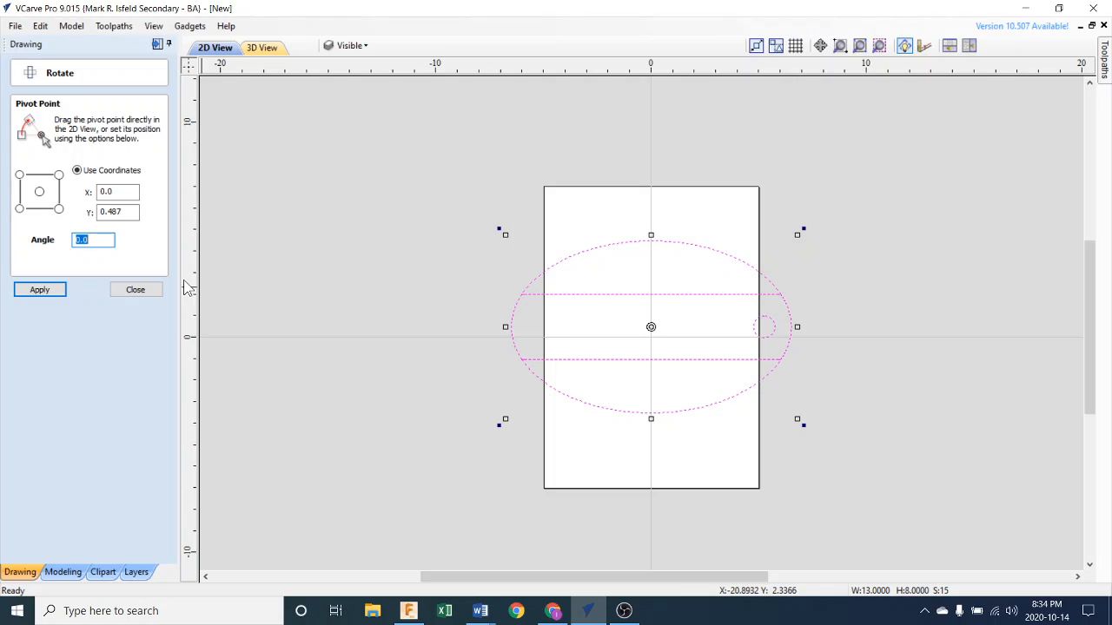
pyautogui.write('90')
pyautogui.click(56, 292)
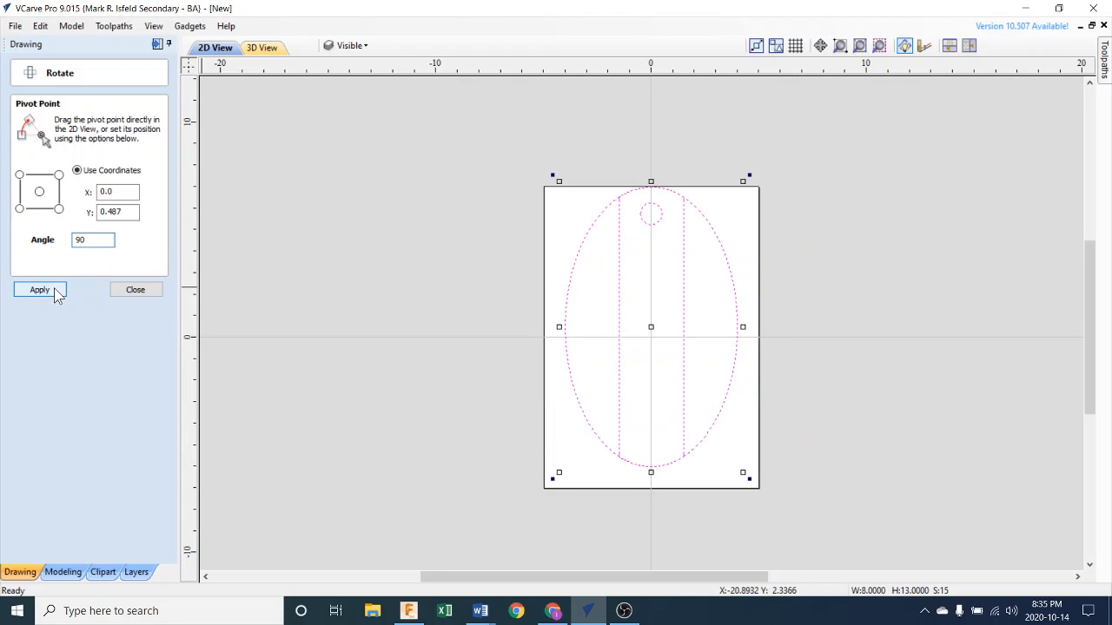
pyautogui.click(132, 290)
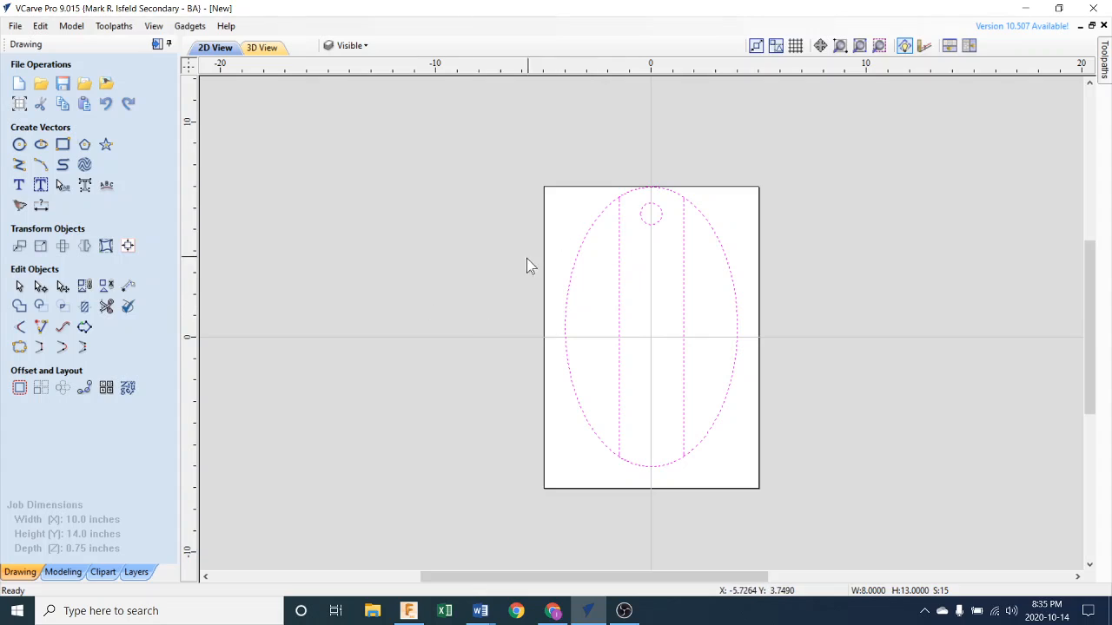
# Step: Select all the cutting board vectors and centre them both horizontally and vertically in the material
pyautogui.click(496, 273)
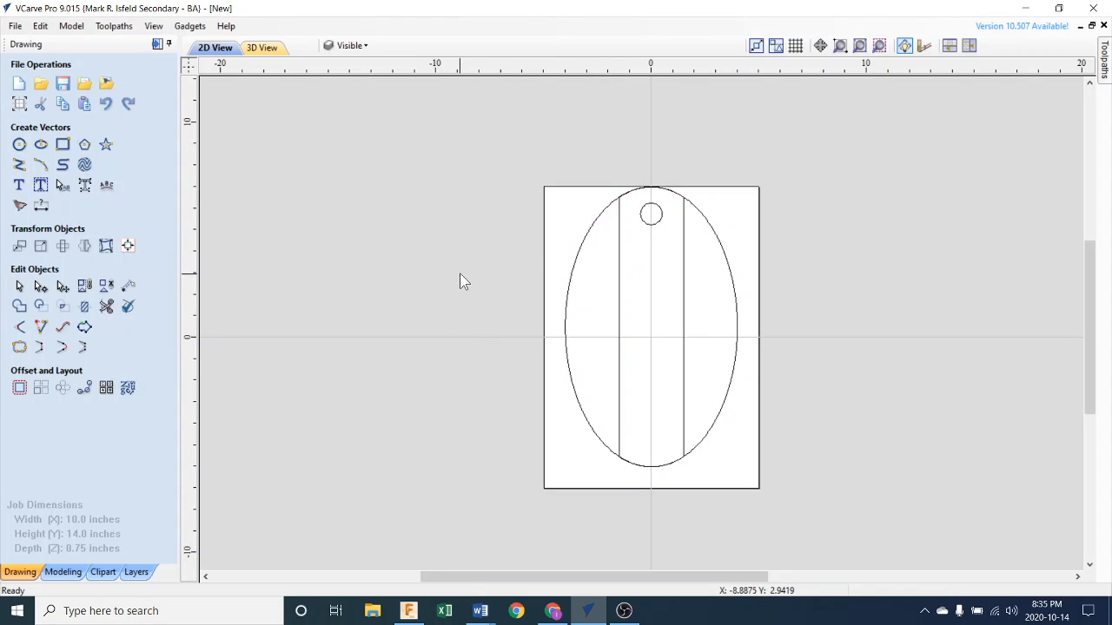
pyautogui.moveTo(529, 144); pyautogui.dragTo(773, 480)
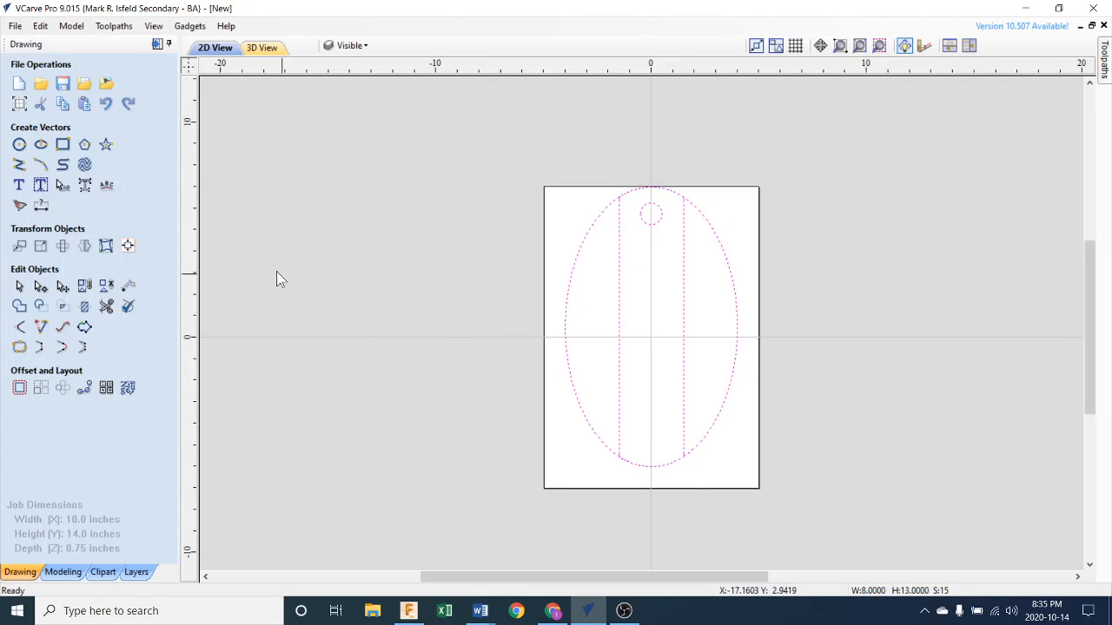
pyautogui.click(128, 247)
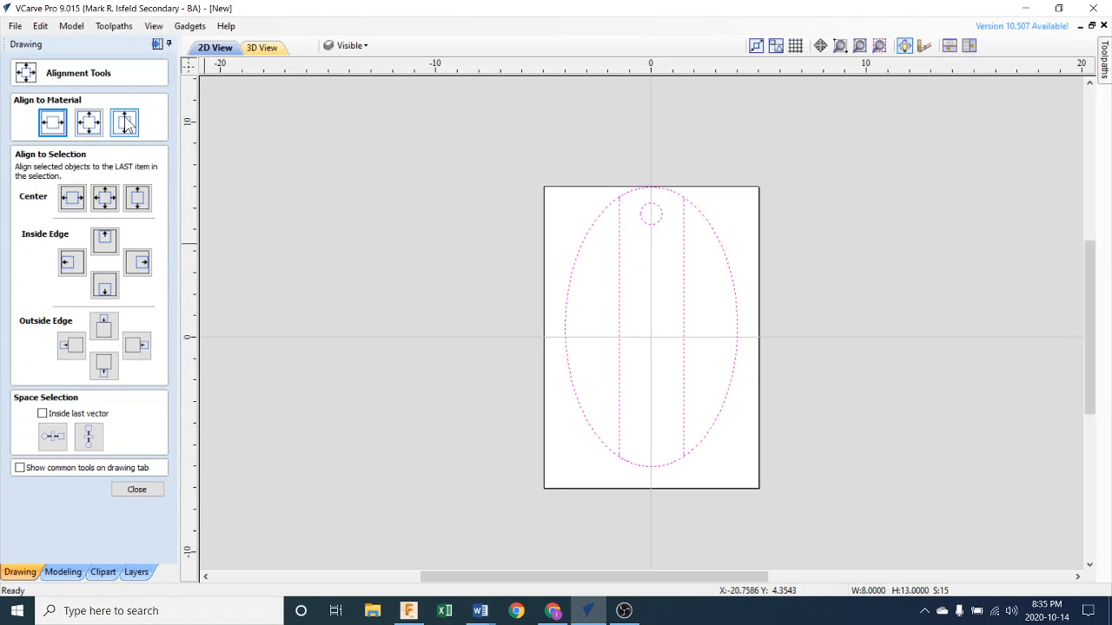
pyautogui.click(55, 126)
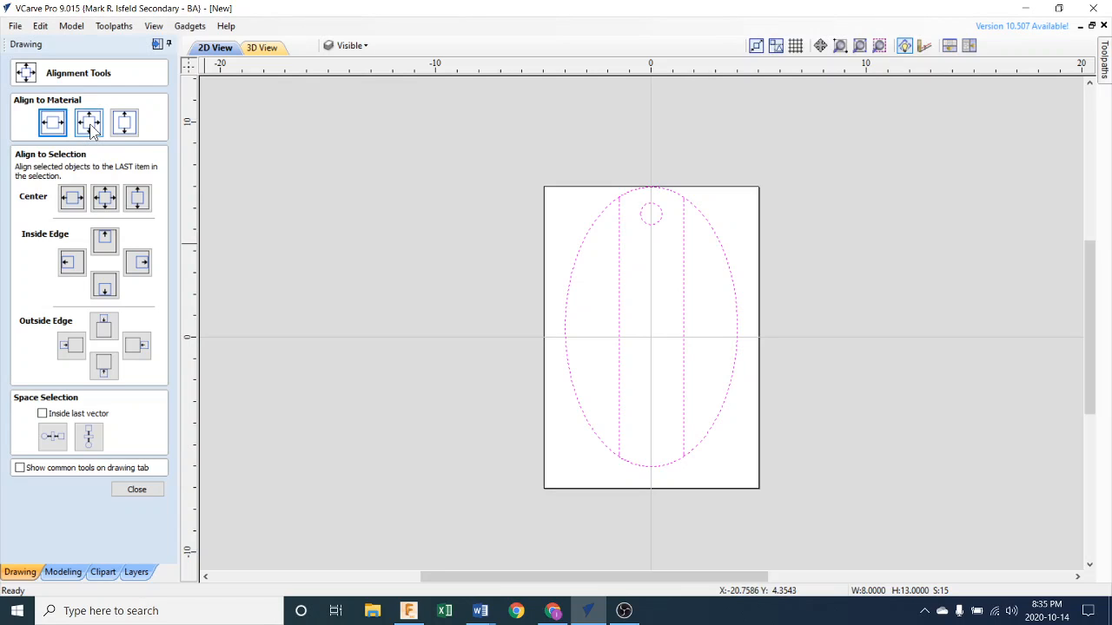
pyautogui.click(90, 124)
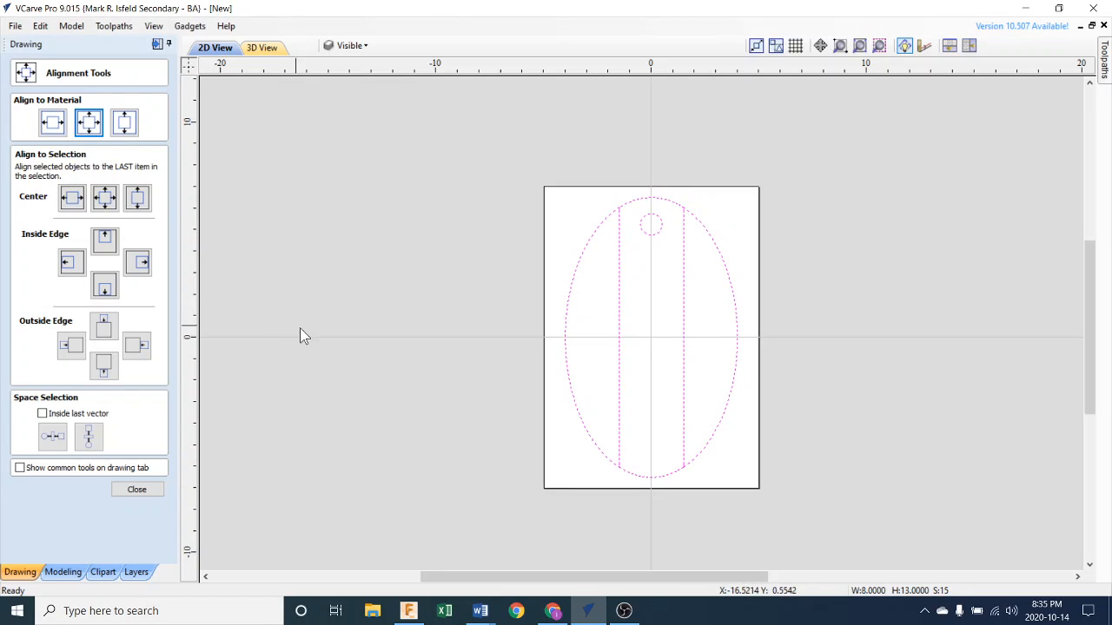
pyautogui.click(152, 489)
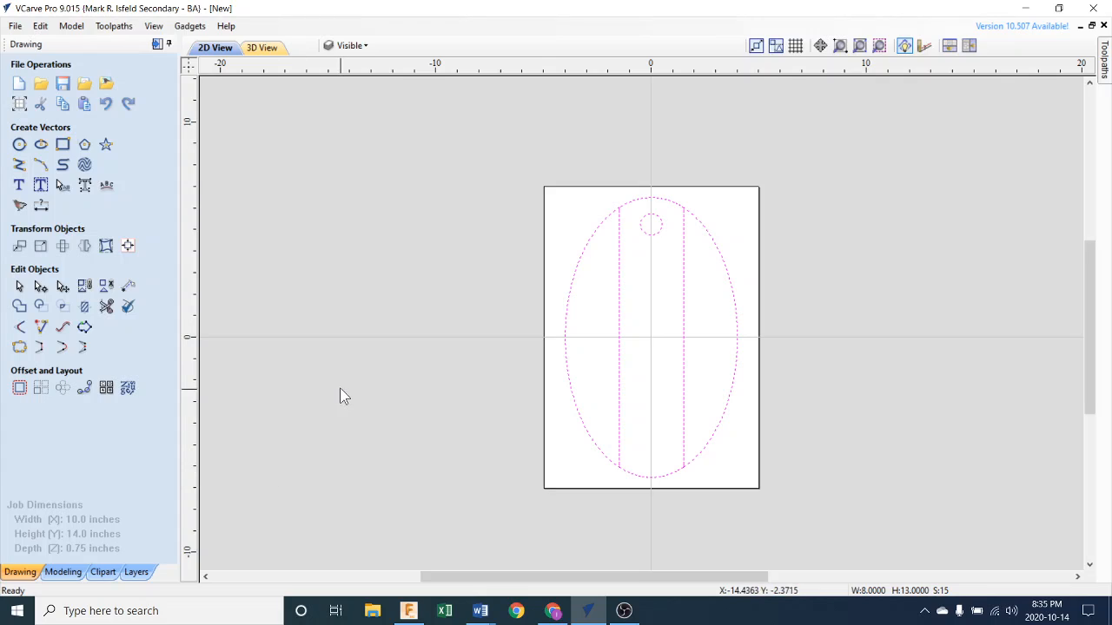